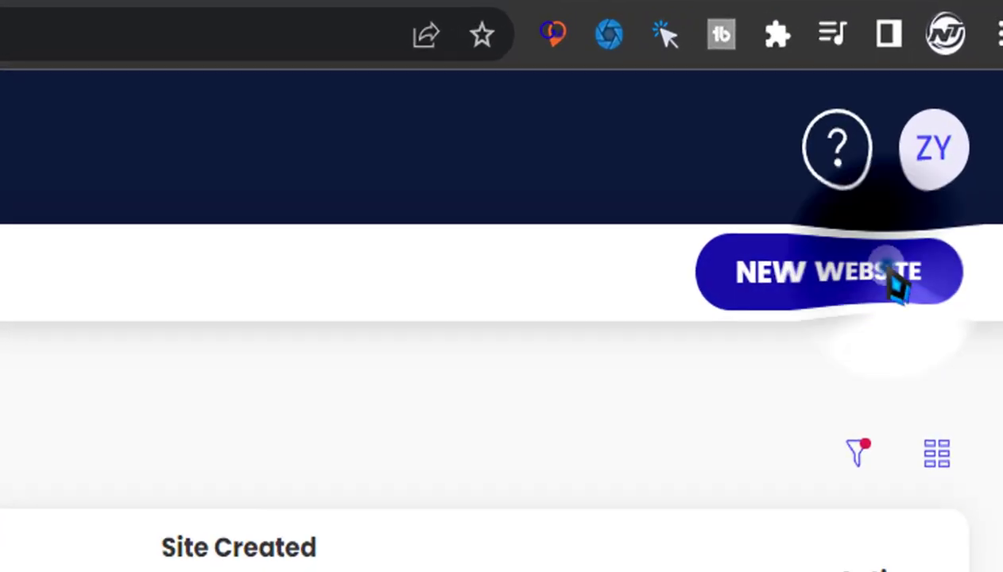
{"action": "left_click", "coordinate": [890, 274]}
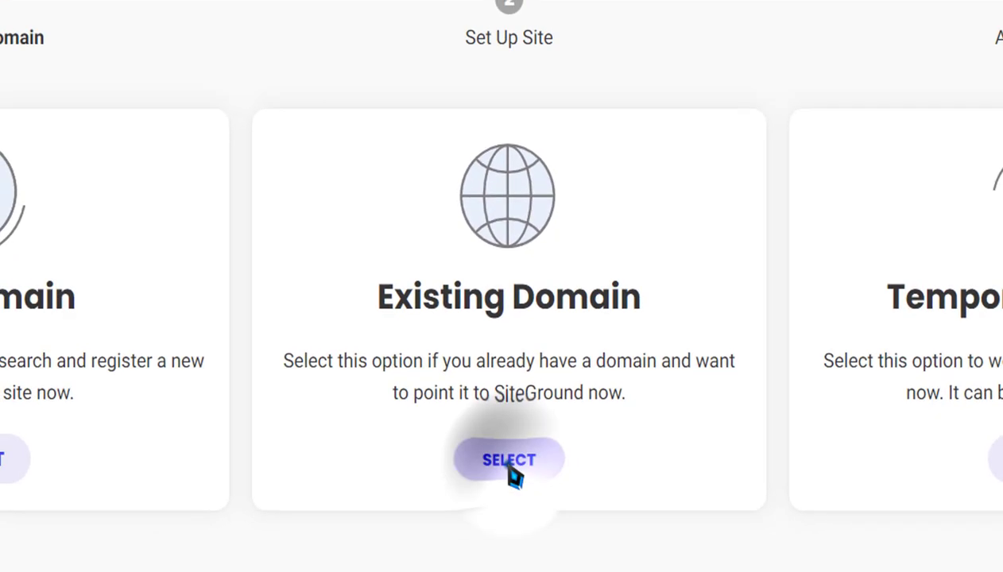
{"action": "left_click", "coordinate": [509, 466]}
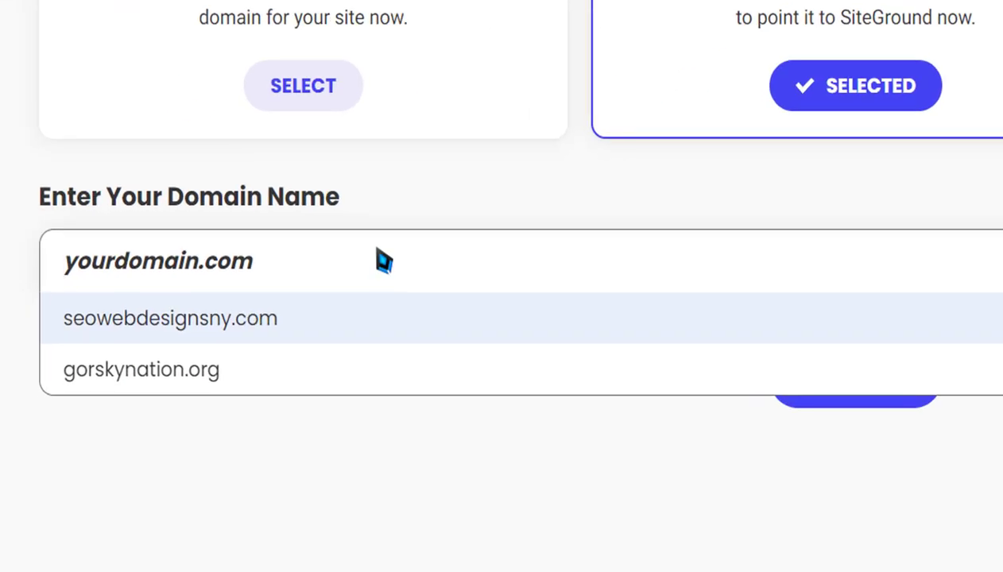
{"action": "left_click", "coordinate": [379, 256]}
{"action": "type", "text": "https://customsignsandawnings.com/"}
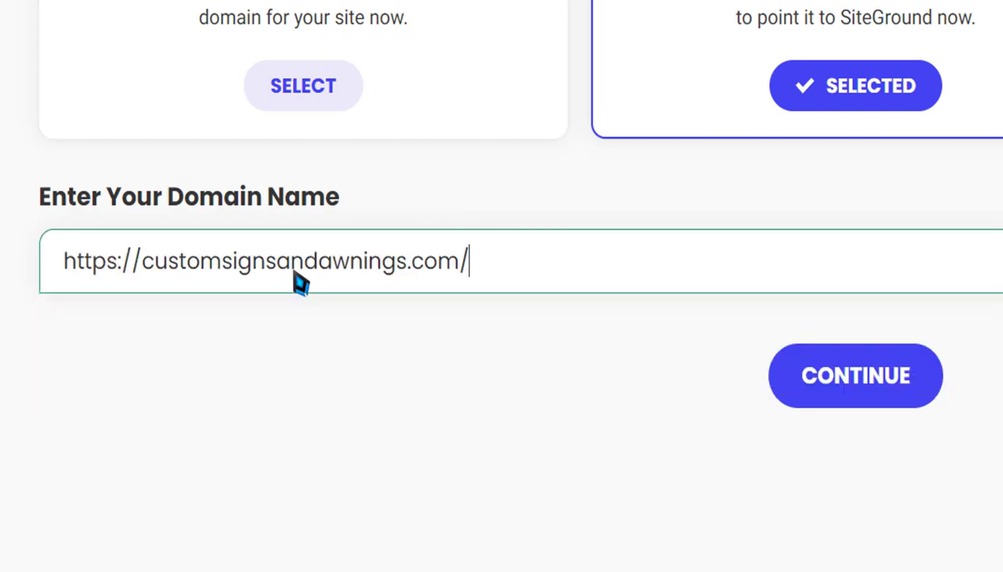
{"action": "left_click_drag", "start_coordinate": [144, 262], "coordinate": [6, 279]}
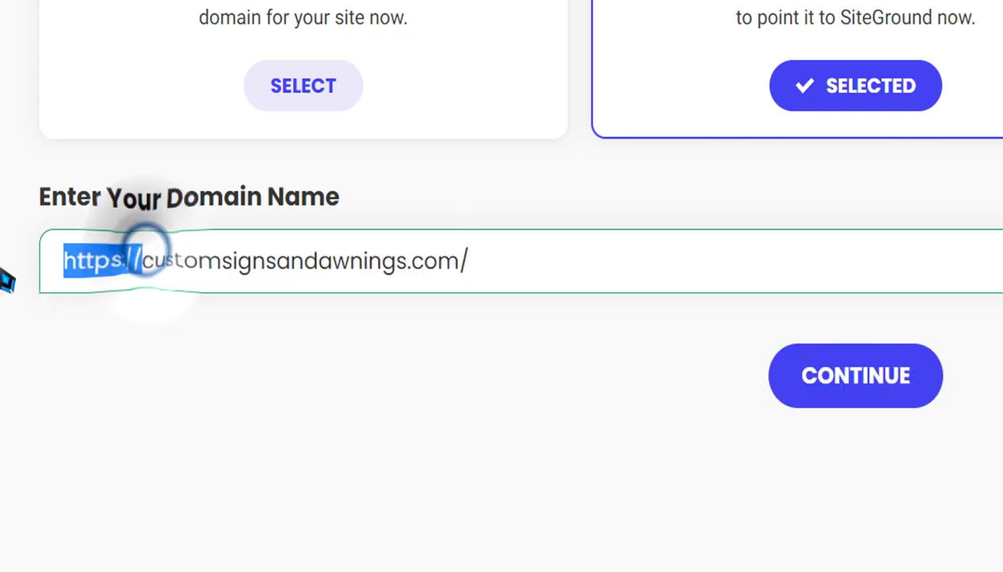
{"action": "key", "text": "BackSpace"}
{"action": "left_click", "coordinate": [514, 379]}
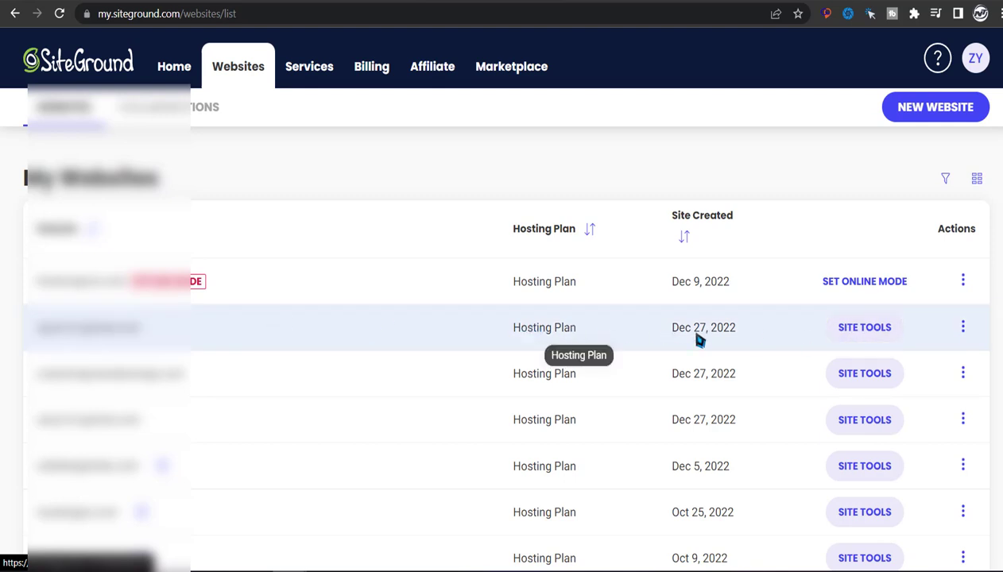
Step: Open the three-dot Actions menu for a website row in the Websites list
{"action": "left_click", "coordinate": [964, 329]}
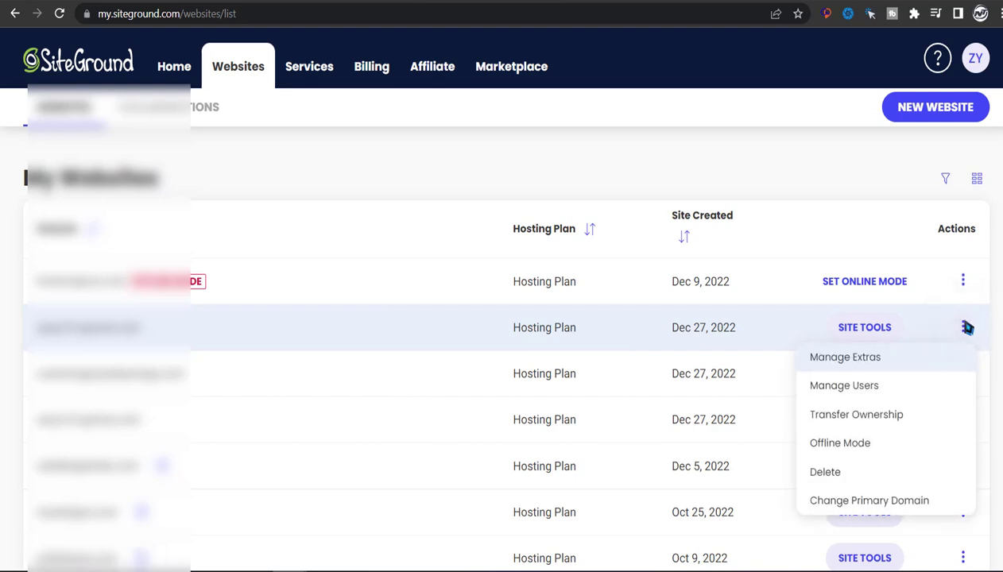
{"action": "left_click", "coordinate": [962, 326]}
{"action": "left_click", "coordinate": [962, 326]}
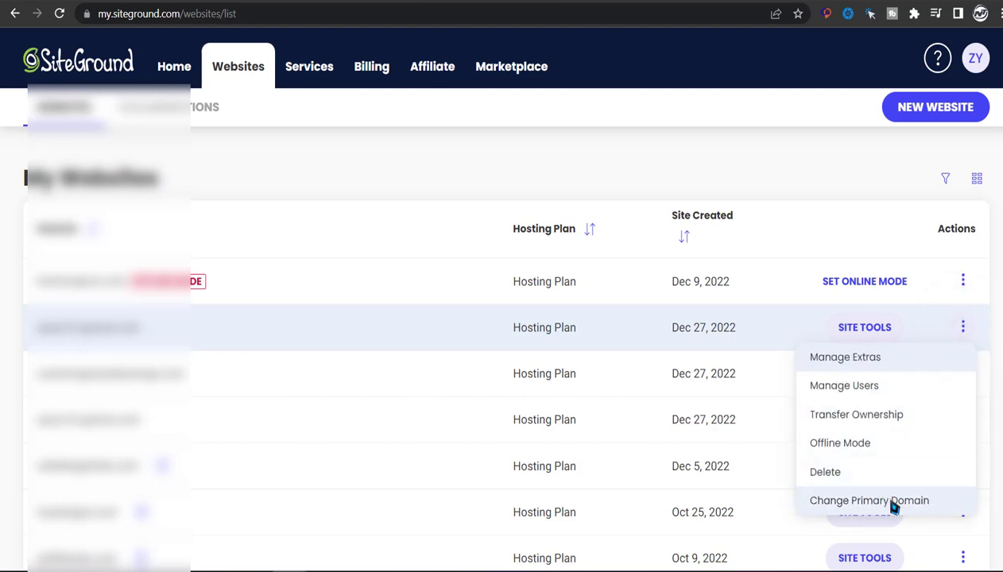
{"action": "left_click", "coordinate": [892, 502]}
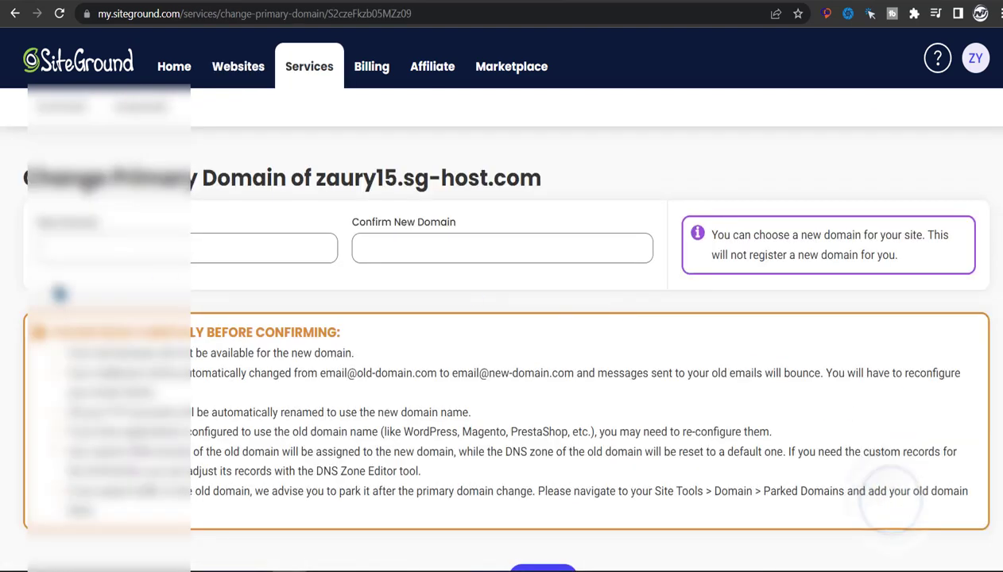
{"action": "left_click", "coordinate": [104, 252]}
{"action": "right_click", "coordinate": [103, 250]}
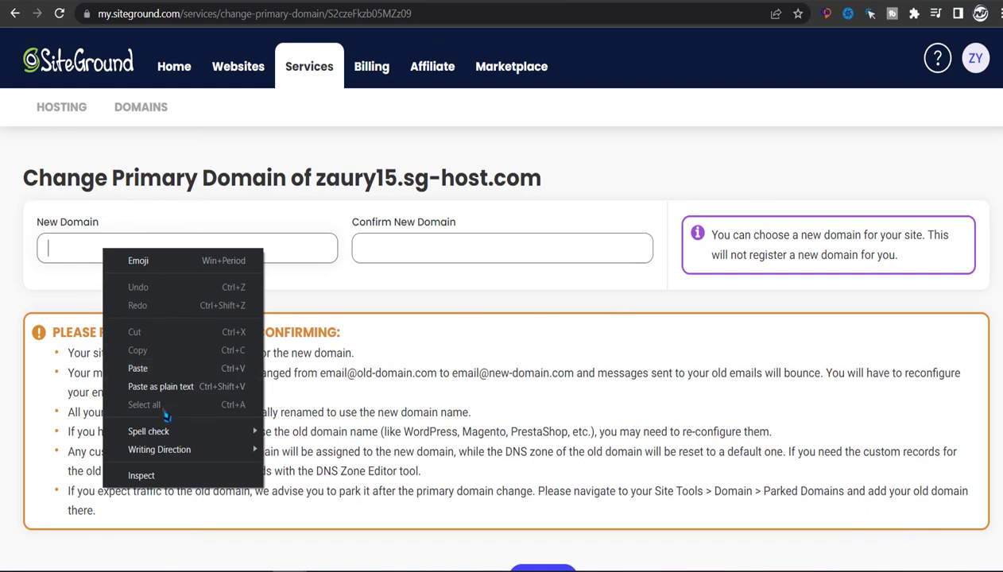
{"action": "left_click", "coordinate": [155, 368]}
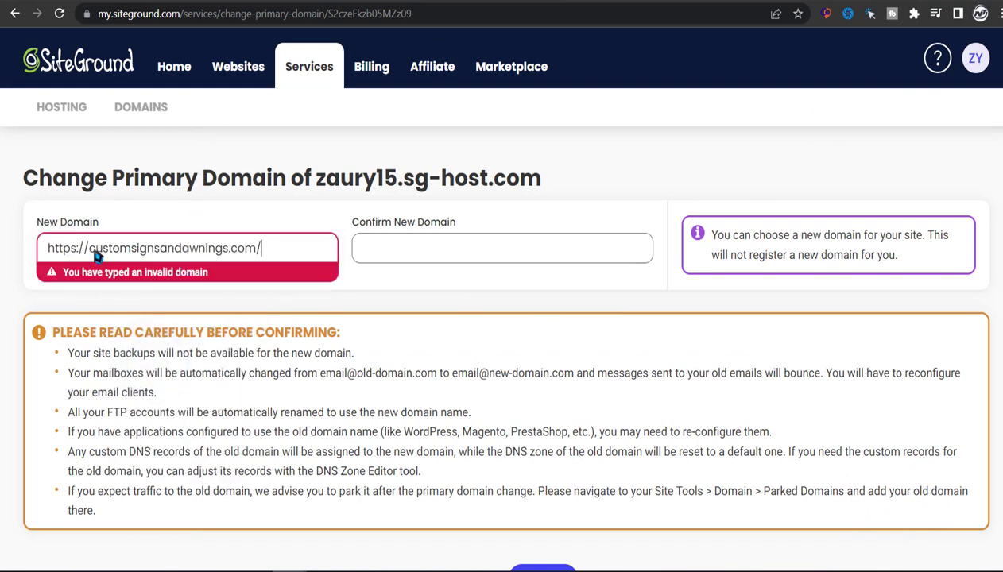
{"action": "left_click_drag", "start_coordinate": [89, 248], "coordinate": [4, 280]}
{"action": "key", "text": "BackSpace"}
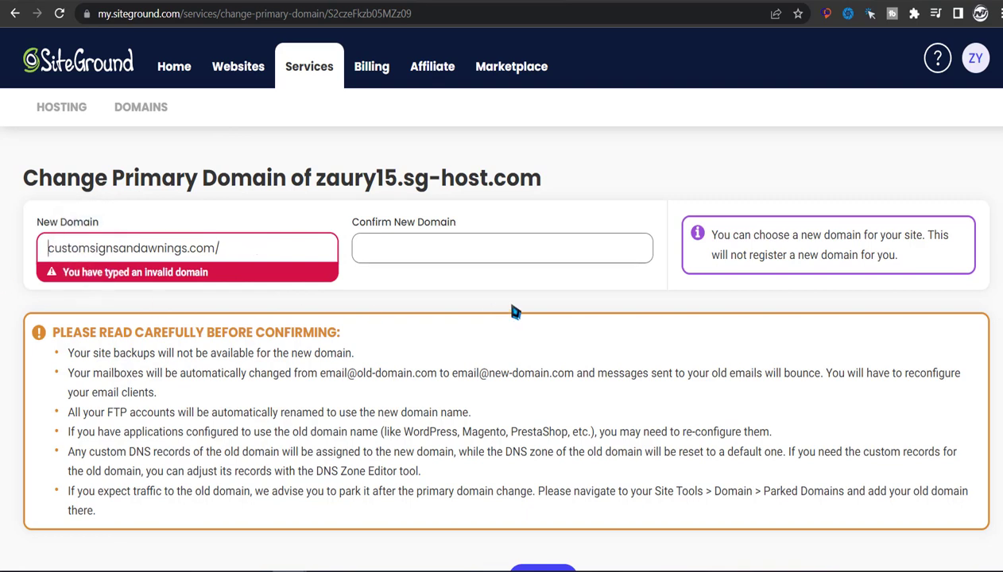
Step: Fill Confirm New Domain the same way and strip the trailing slash from both fields
{"action": "left_click", "coordinate": [468, 248]}
{"action": "type", "text": "https://customsignsandawnings.com/"}
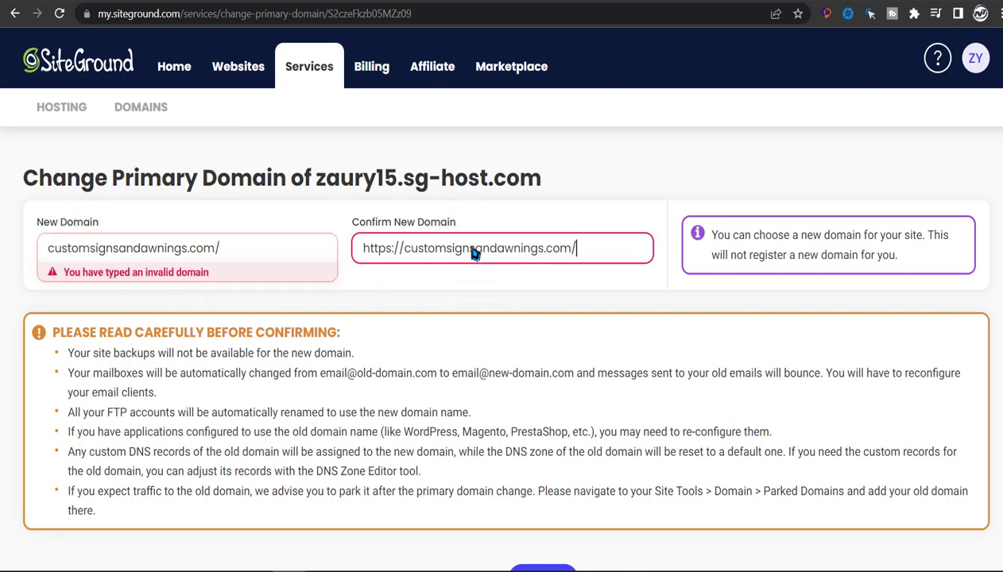
{"action": "left_click_drag", "start_coordinate": [404, 248], "coordinate": [360, 250]}
{"action": "key", "text": "BackSpace"}
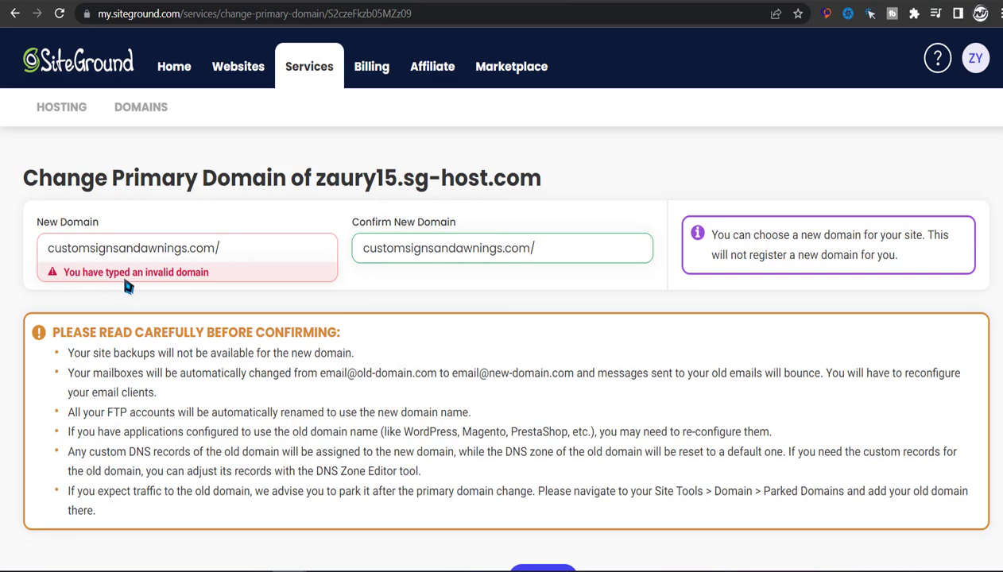
{"action": "left_click", "coordinate": [231, 248]}
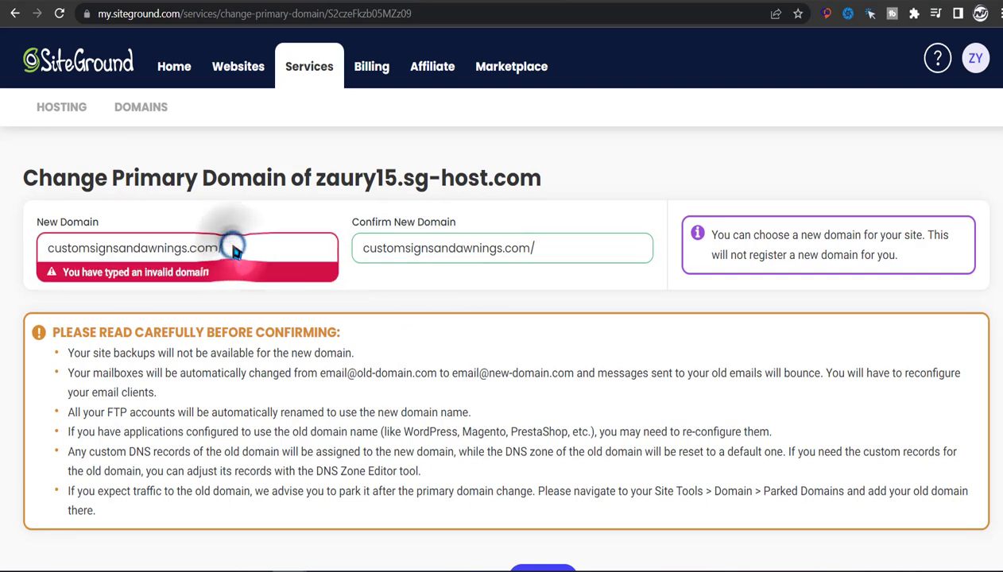
{"action": "key", "text": "BackSpace"}
{"action": "left_click", "coordinate": [546, 248]}
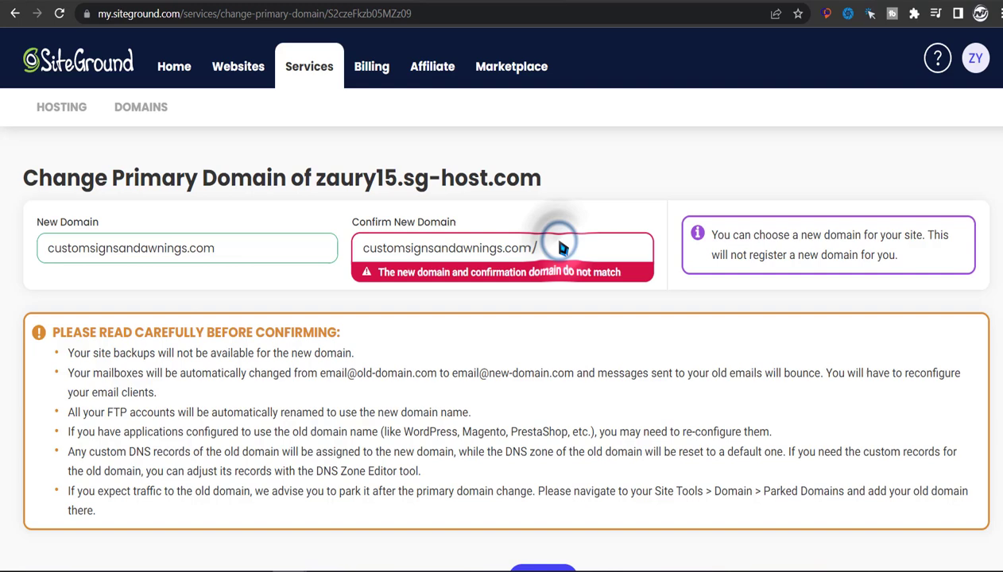
{"action": "key", "text": "BackSpace"}
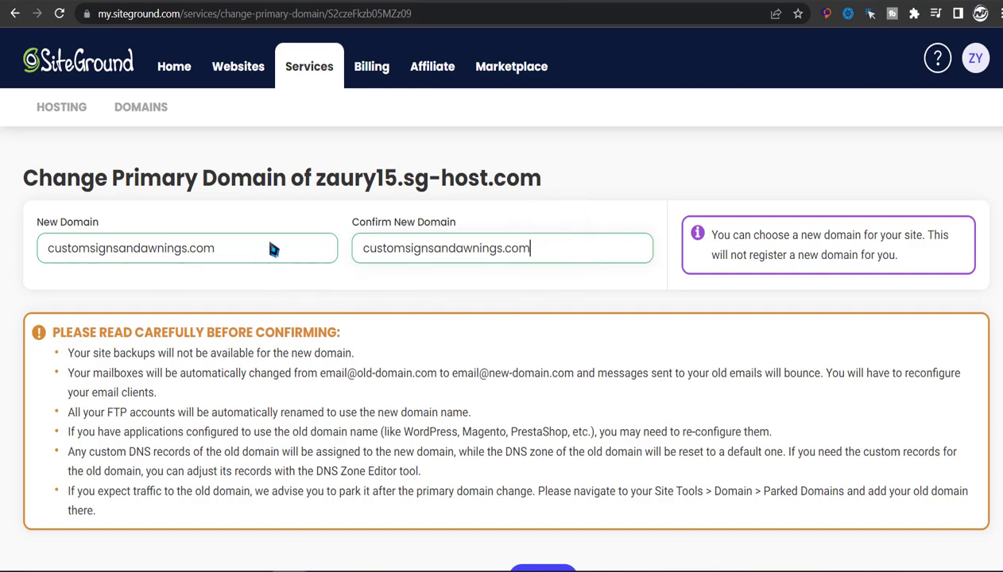
{"action": "scroll", "coordinate": [528, 315], "scroll_direction": "down", "scroll_amount": 2}
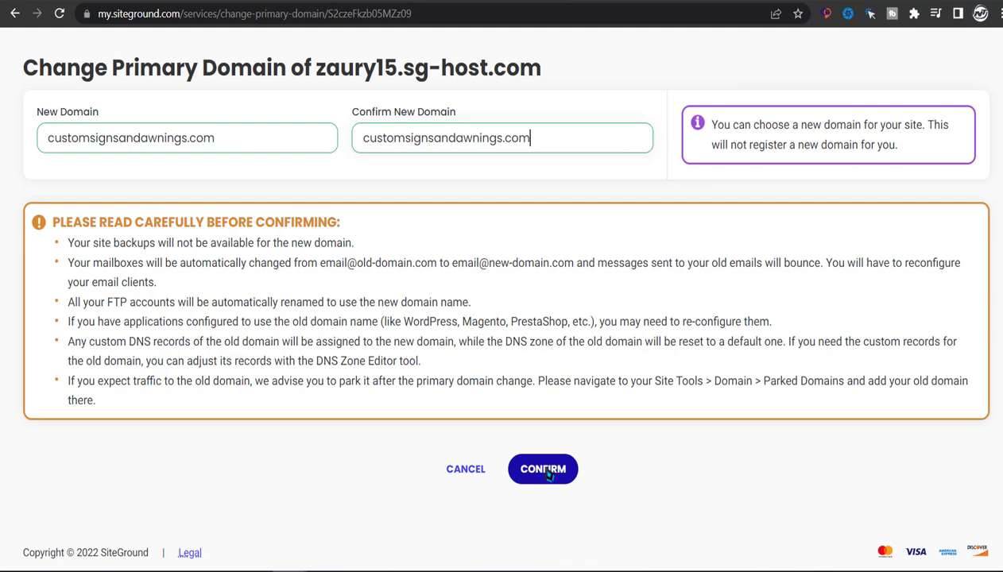
Step: Confirm the primary domain change and select the NS1.SITEGROUND.NET and NS2.SITEGROUND.NET nameservers
{"action": "left_click", "coordinate": [547, 470]}
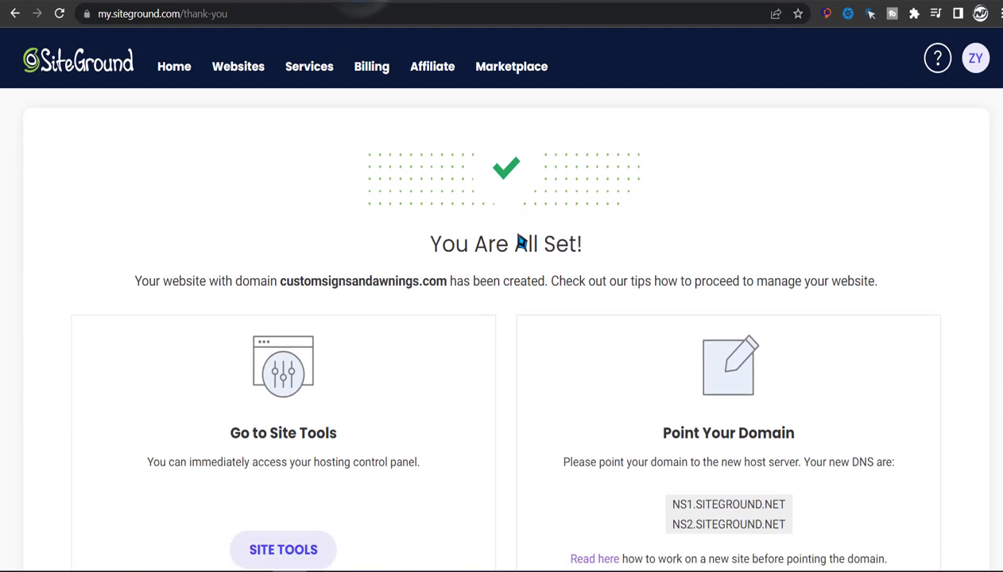
{"action": "scroll", "coordinate": [515, 242], "scroll_direction": "down", "scroll_amount": 1}
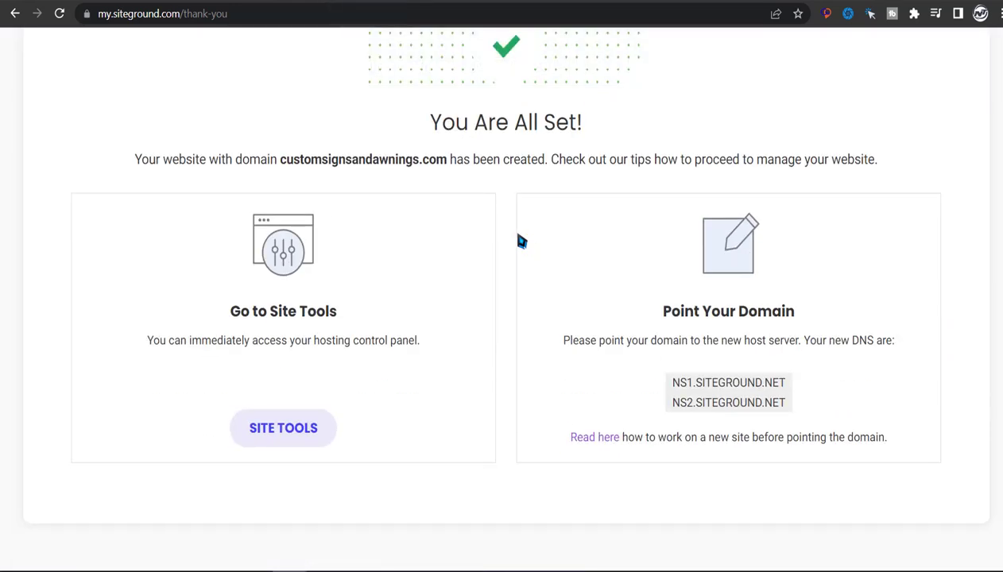
{"action": "double_click", "coordinate": [679, 313]}
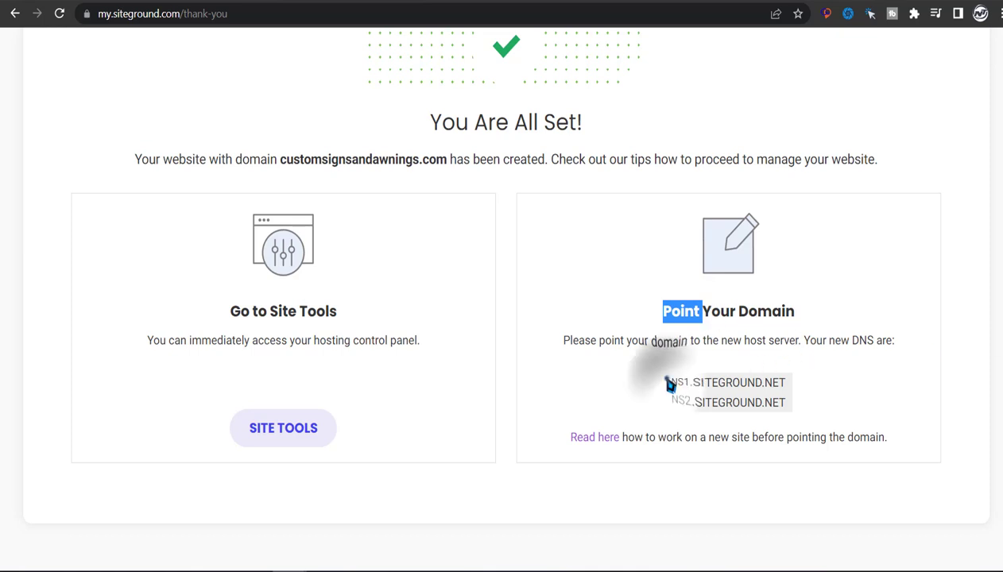
{"action": "left_click_drag", "start_coordinate": [669, 384], "coordinate": [799, 403]}
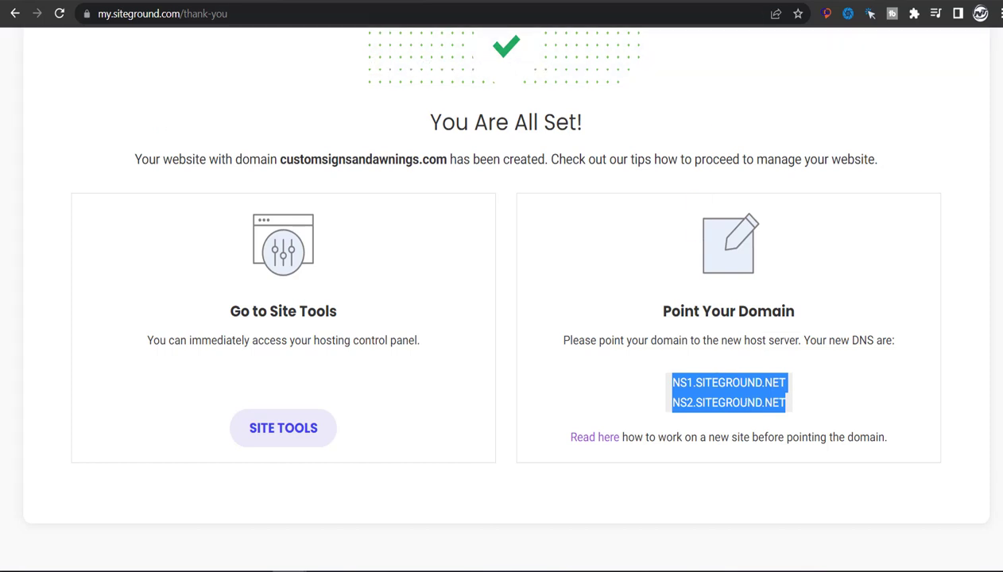
Step: Switch to GoDaddy and go from the account menu to the Domains portfolio
{"action": "left_click", "coordinate": [739, 2]}
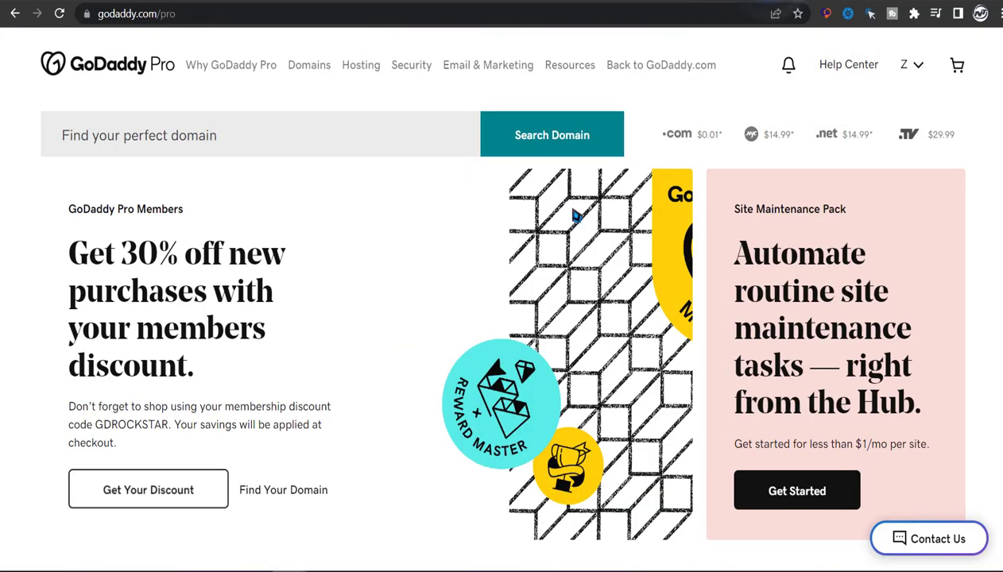
{"action": "left_click", "coordinate": [914, 65]}
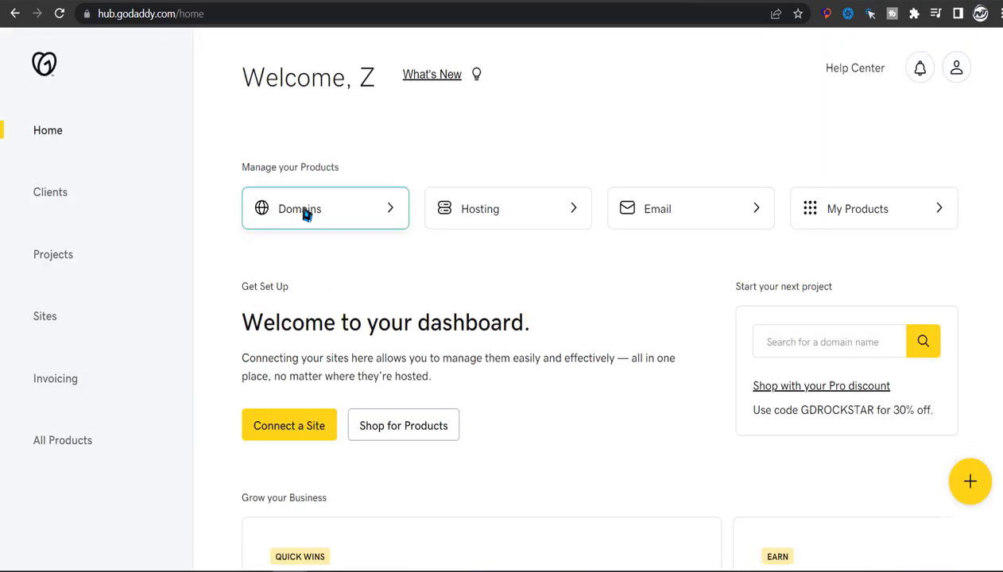
{"action": "left_click", "coordinate": [288, 208]}
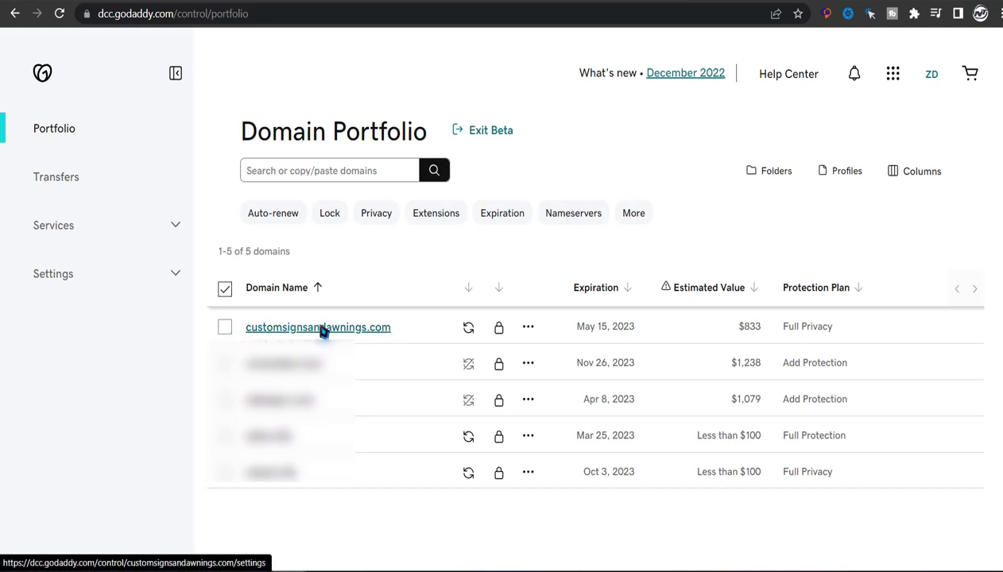
Step: Open the nameserver settings for customsignsandawnings.com in GoDaddy
{"action": "left_click", "coordinate": [527, 329]}
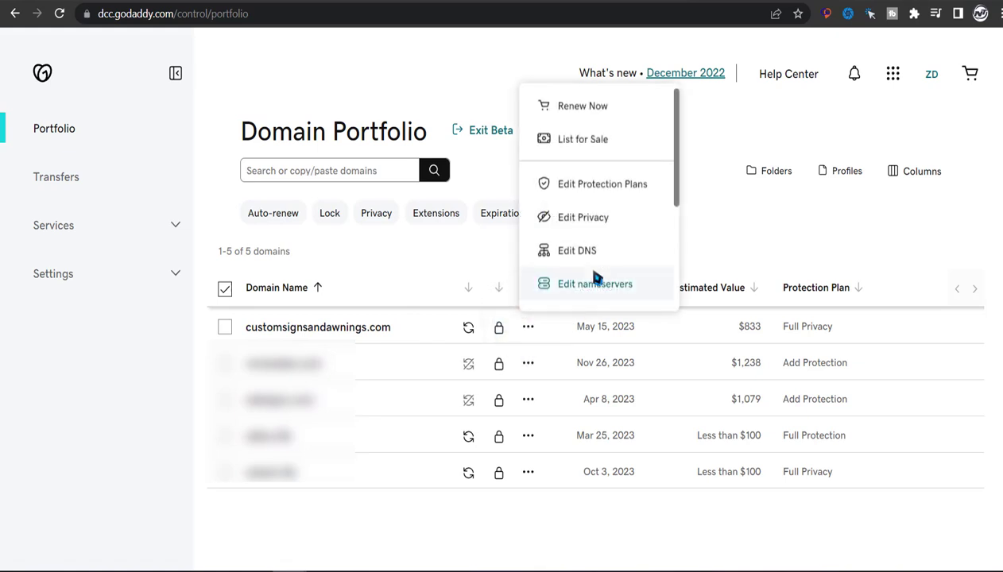
{"action": "scroll", "coordinate": [595, 277], "scroll_direction": "down", "scroll_amount": 3}
{"action": "scroll", "coordinate": [596, 274], "scroll_direction": "up", "scroll_amount": 1}
{"action": "scroll", "coordinate": [598, 274], "scroll_direction": "up", "scroll_amount": 2}
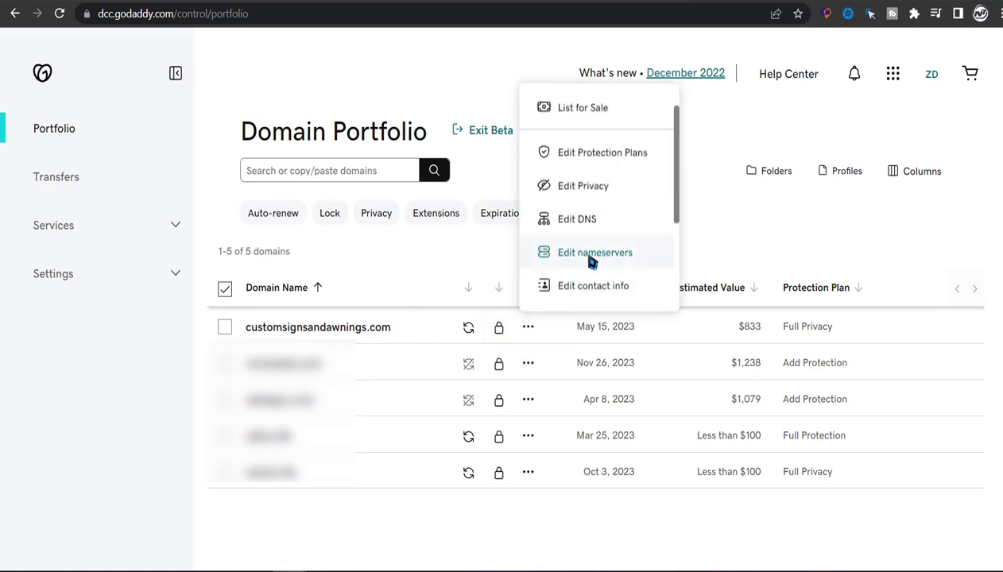
{"action": "left_click", "coordinate": [591, 257]}
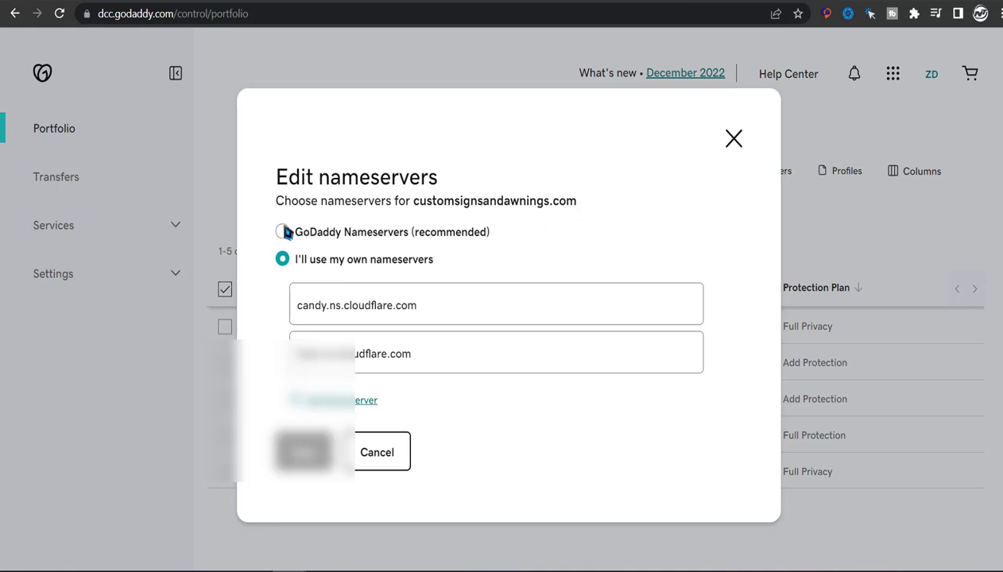
Step: Choose 'I'll use my own nameservers', select the Cloudflare entry, and copy SiteGround's NS1/NS2
{"action": "left_click", "coordinate": [285, 231]}
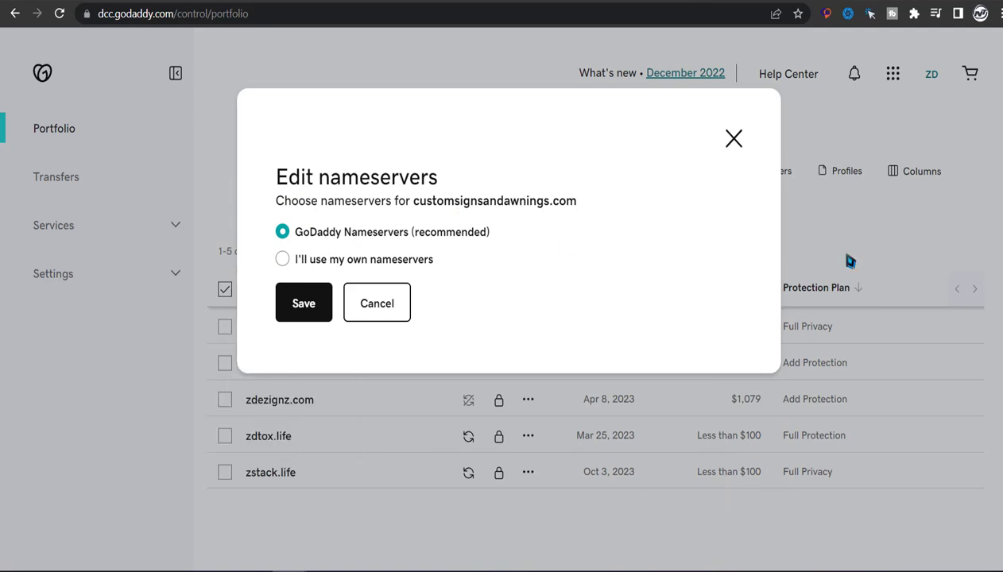
{"action": "left_click", "coordinate": [282, 260]}
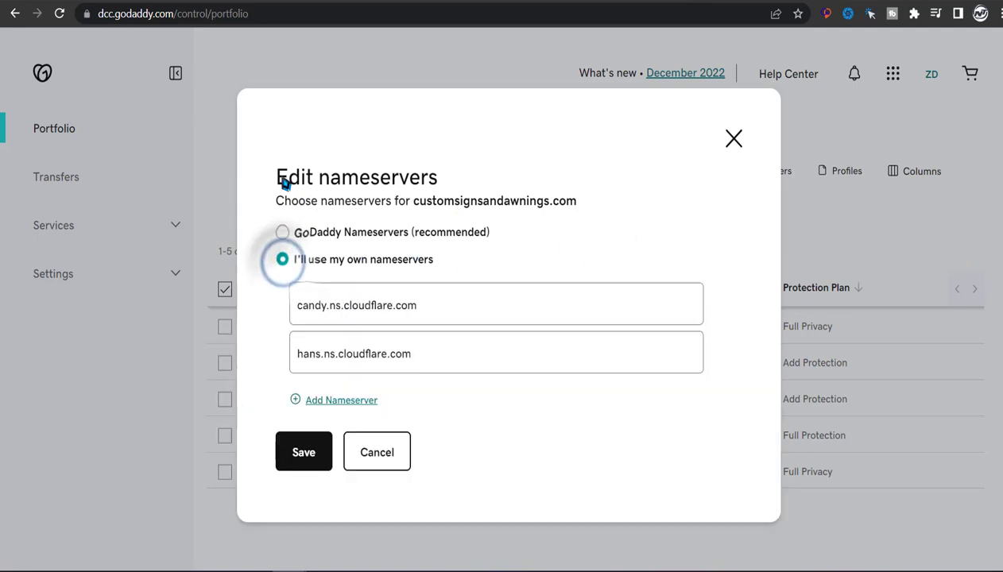
{"action": "left_click", "coordinate": [404, 303]}
{"action": "triple_click", "coordinate": [404, 302]}
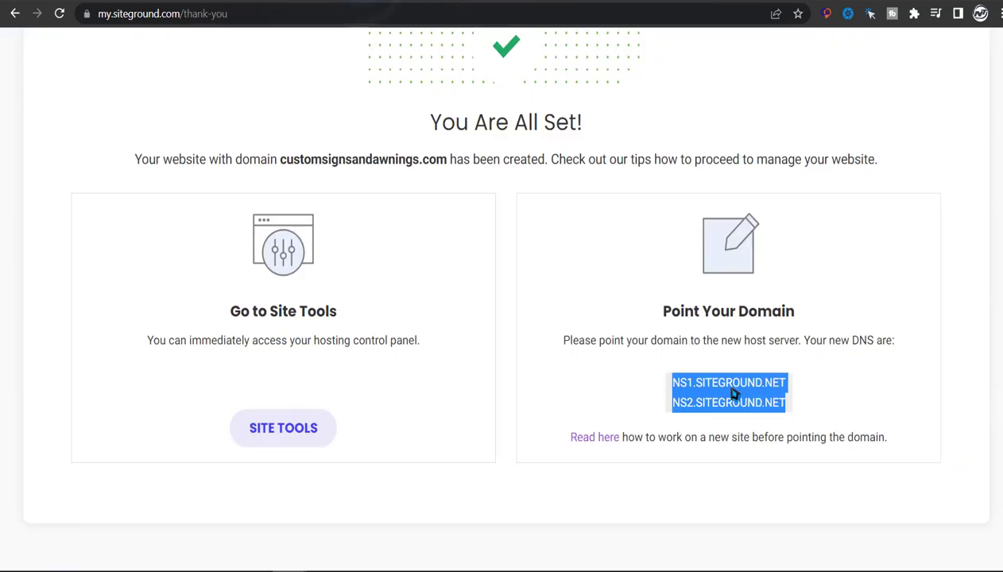
{"action": "right_click", "coordinate": [733, 393]}
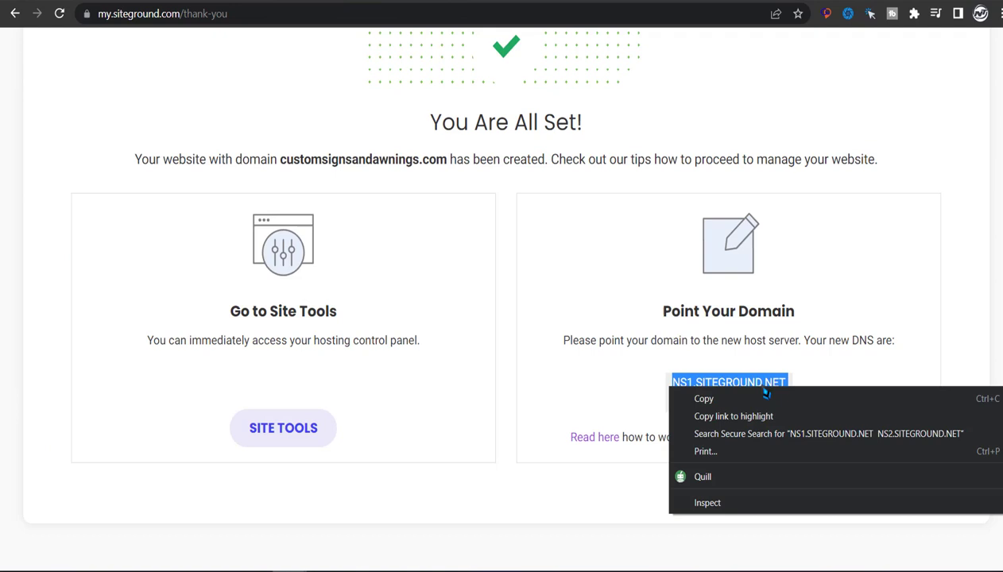
{"action": "left_click", "coordinate": [750, 399]}
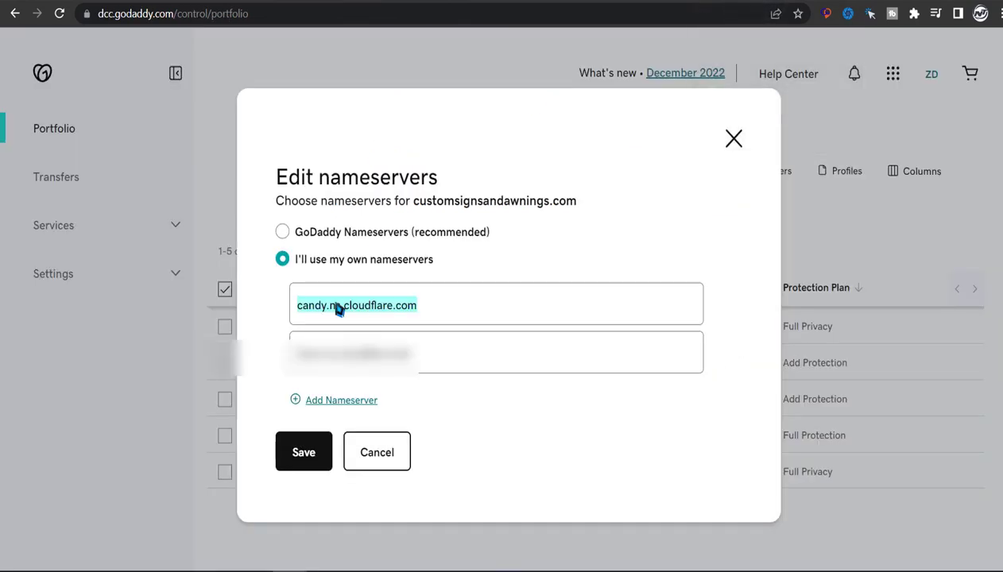
Step: Replace candy.ns.cloudflare.com with NS1.SITEGROUND.NET, fill the second nameserver, and save
{"action": "right_click", "coordinate": [338, 309]}
{"action": "left_click", "coordinate": [393, 371]}
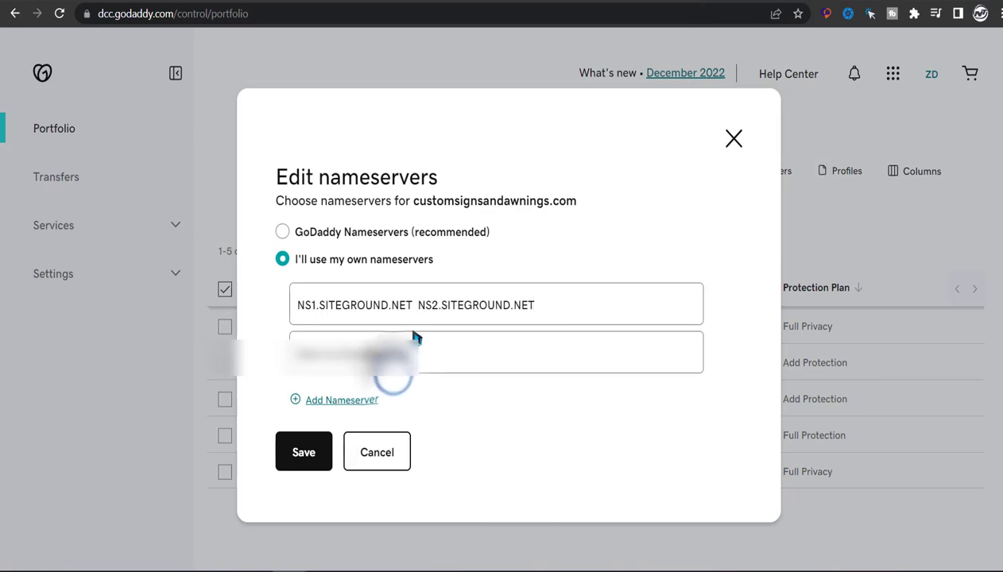
{"action": "left_click_drag", "start_coordinate": [413, 310], "coordinate": [582, 301]}
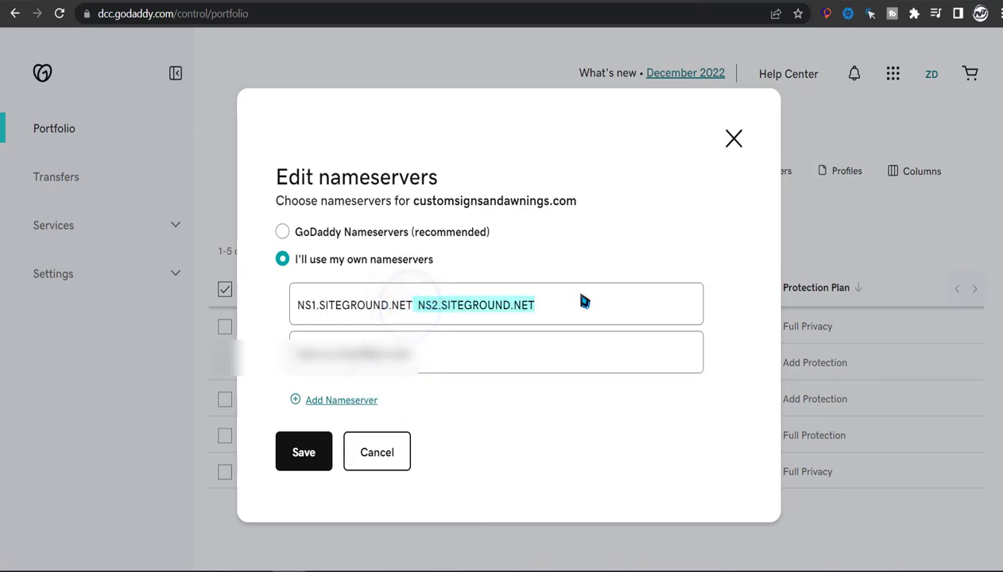
{"action": "key", "text": "BackSpace"}
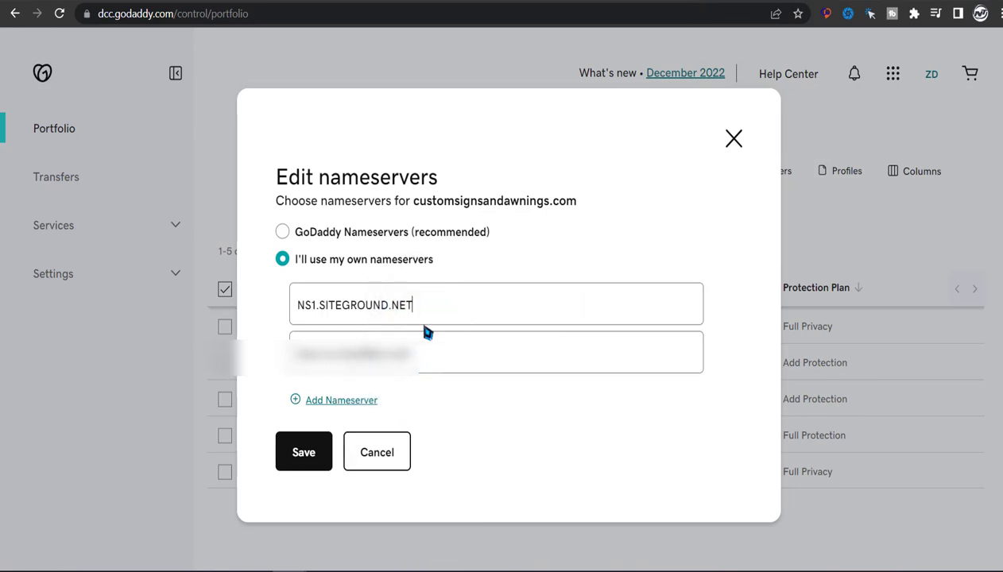
{"action": "left_click", "coordinate": [441, 351]}
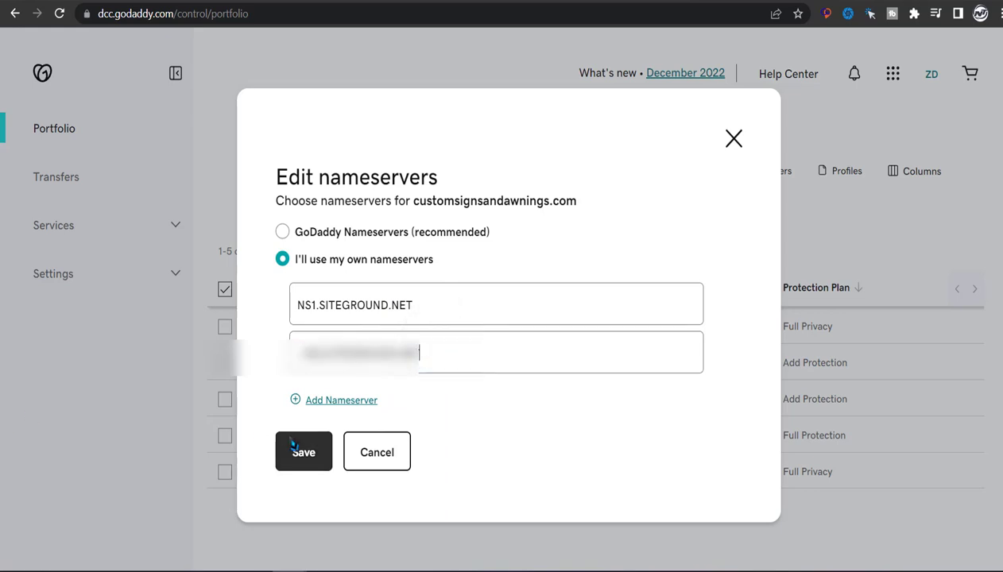
{"action": "left_click", "coordinate": [302, 350]}
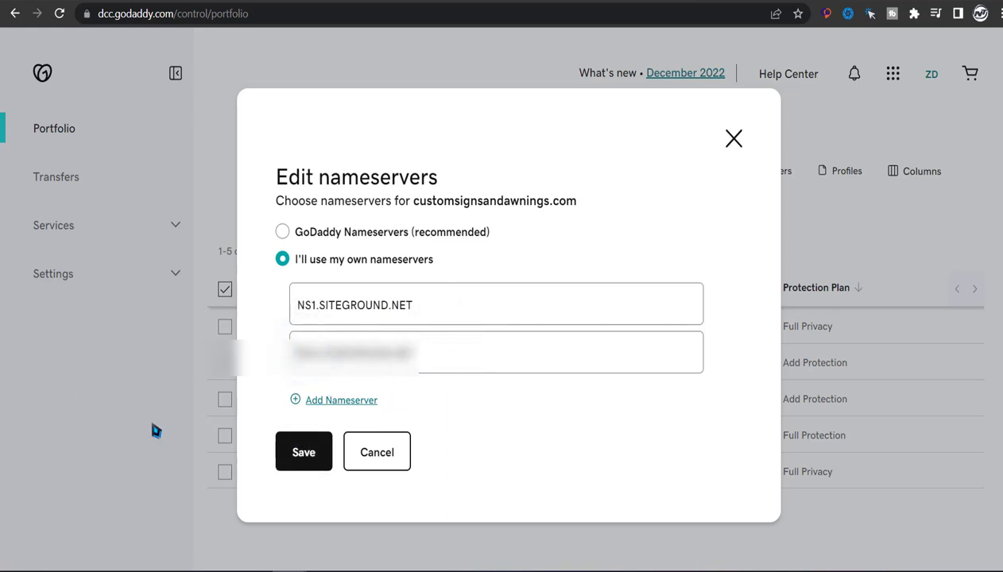
{"action": "left_click", "coordinate": [314, 451]}
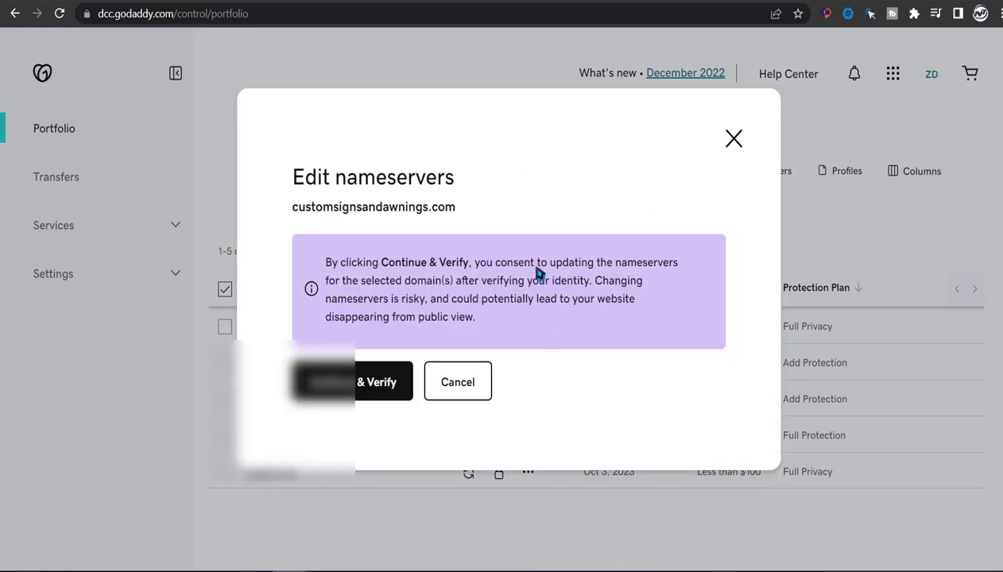
Step: Choose Continue & Verify, then place the cursor in the 6-digit One-time Password field
{"action": "left_click", "coordinate": [330, 385]}
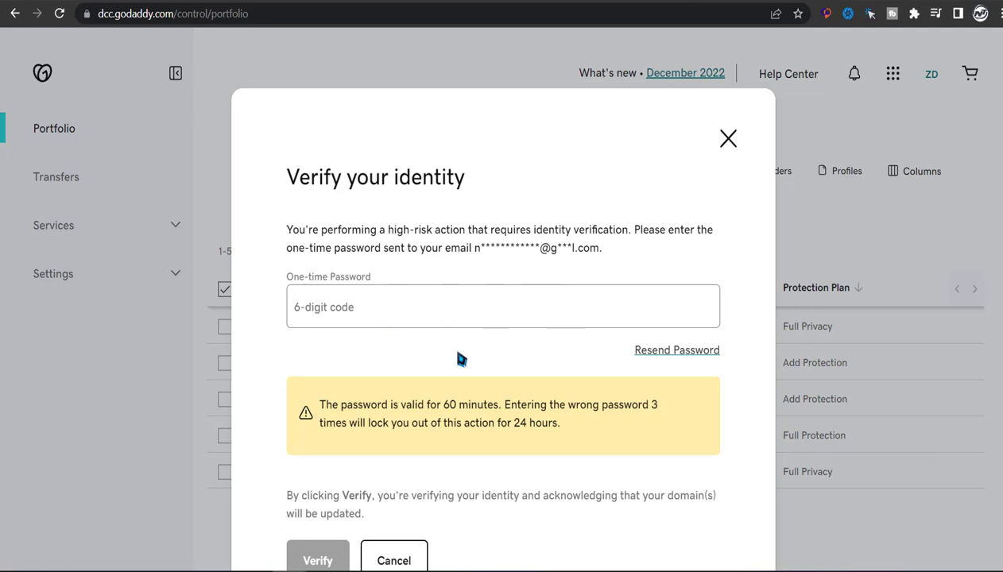
{"action": "scroll", "coordinate": [459, 360], "scroll_direction": "down", "scroll_amount": 2}
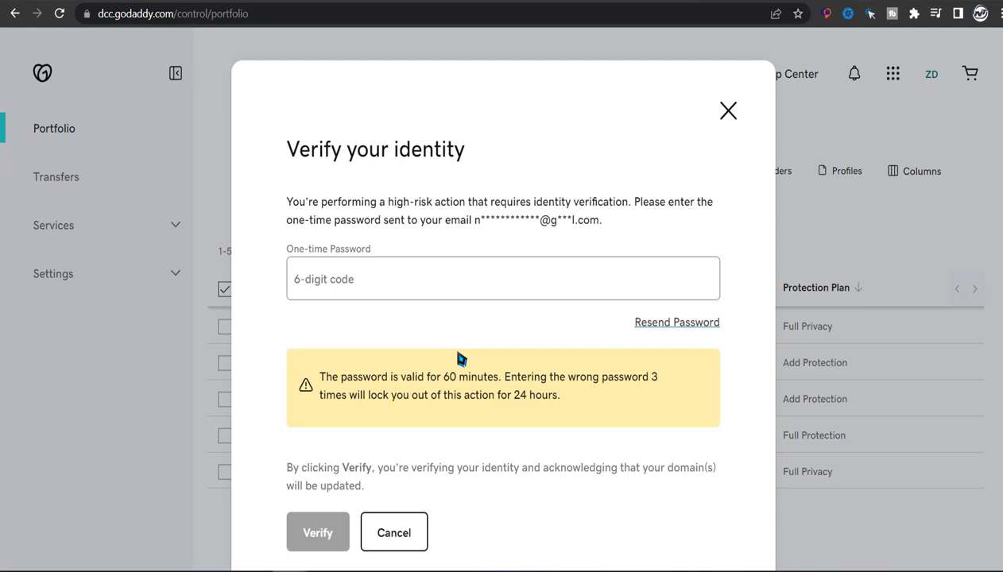
{"action": "triple_click", "coordinate": [491, 170]}
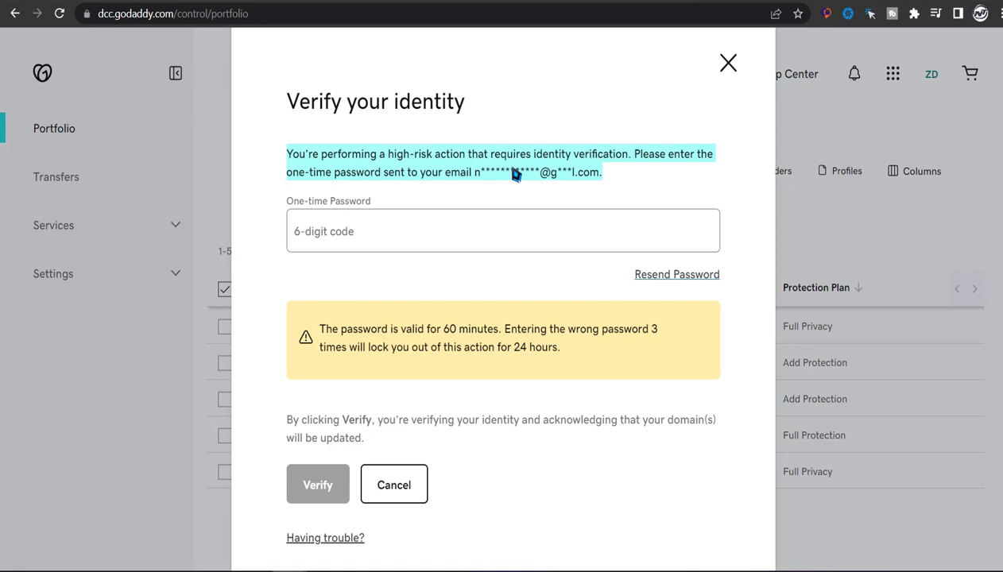
{"action": "left_click", "coordinate": [513, 181]}
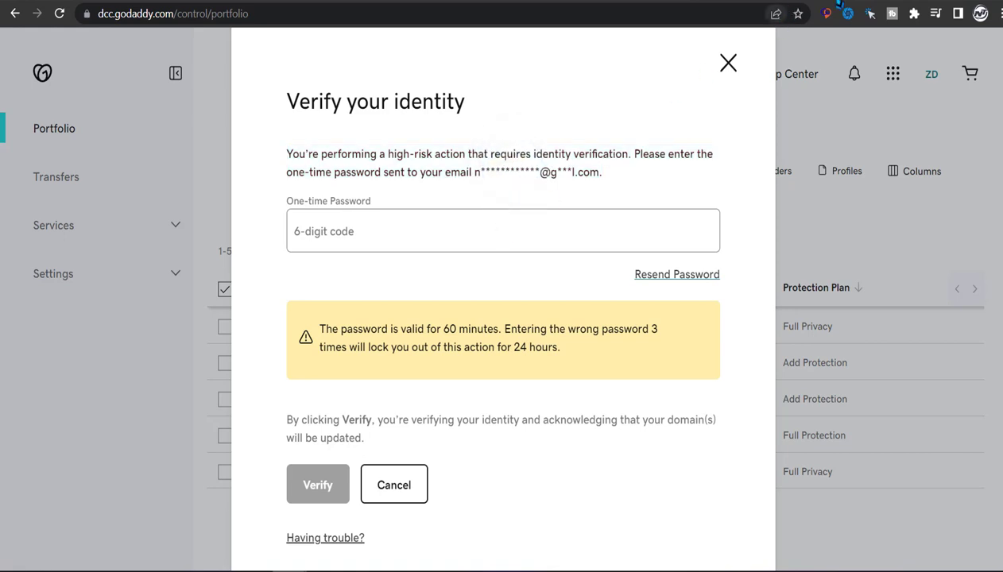
{"action": "triple_click", "coordinate": [518, 172]}
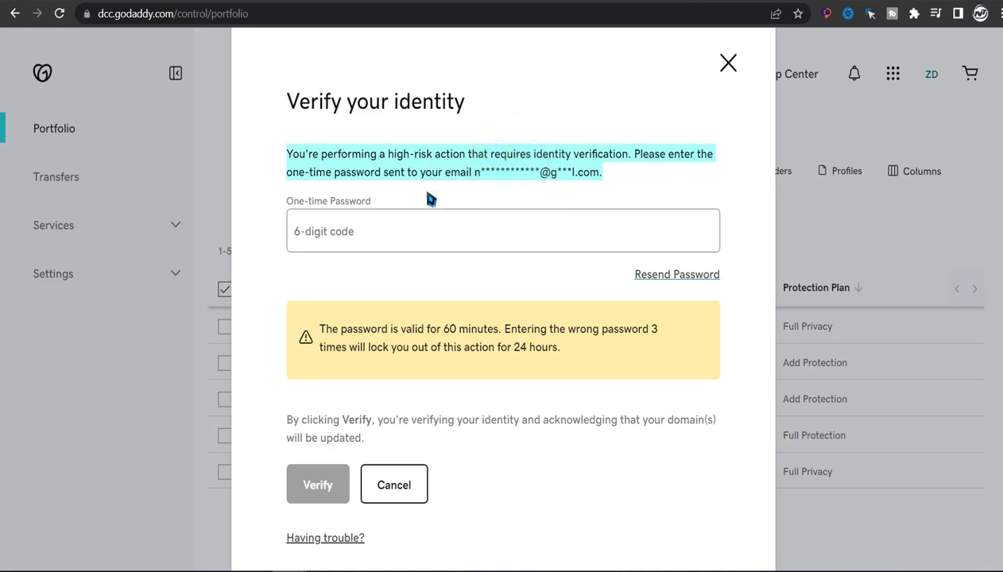
{"action": "left_click", "coordinate": [318, 230]}
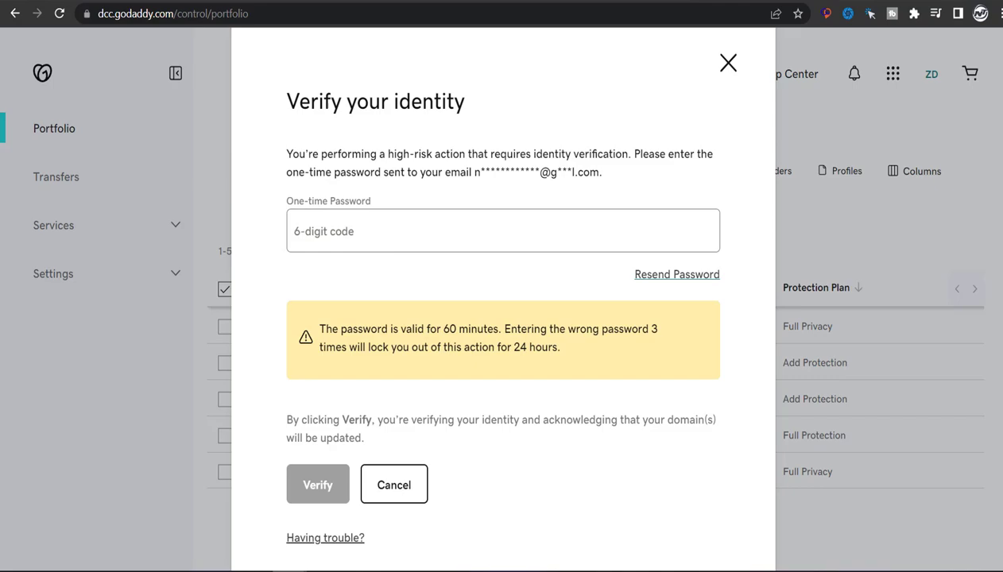
Step: Get the emailed code from Gmail, enter the one-time password, and verify
{"action": "left_click", "coordinate": [874, 0]}
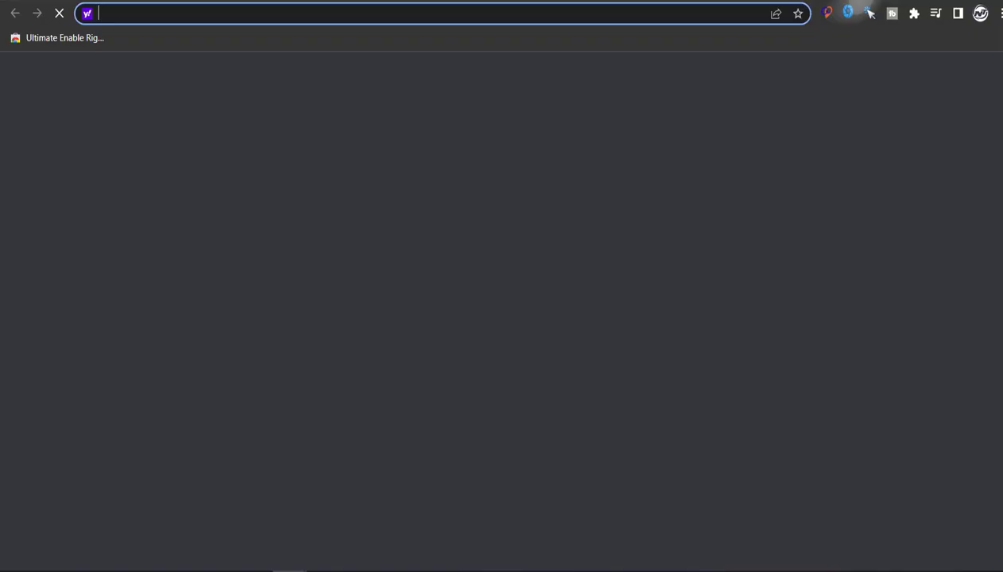
{"action": "type", "text": "gmail"}
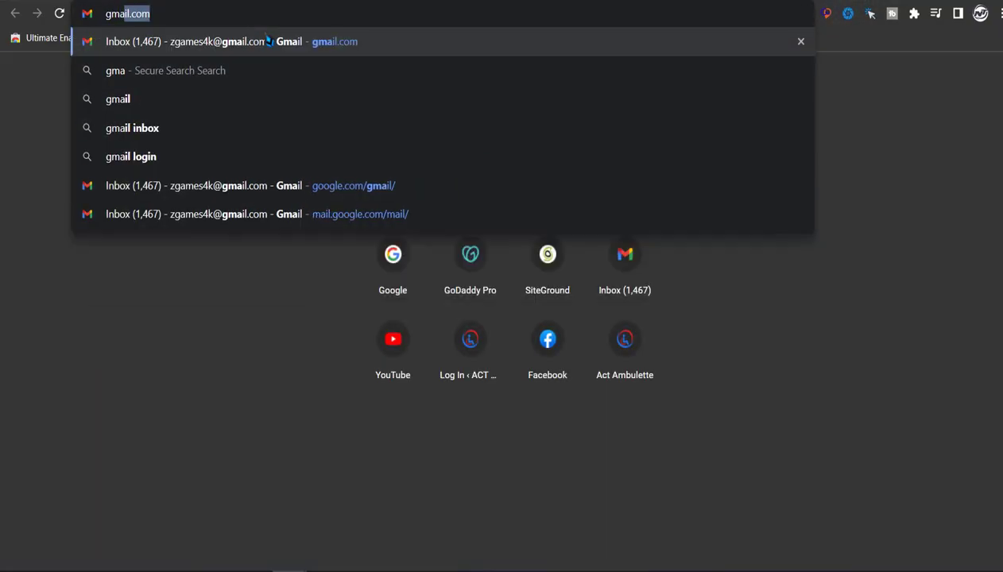
{"action": "left_click", "coordinate": [795, 266]}
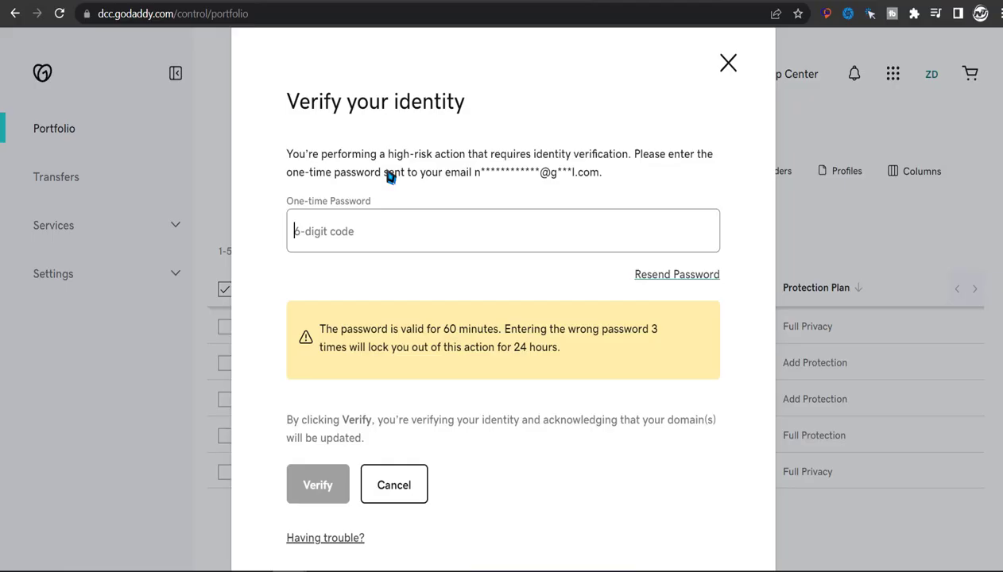
{"action": "left_click", "coordinate": [304, 232]}
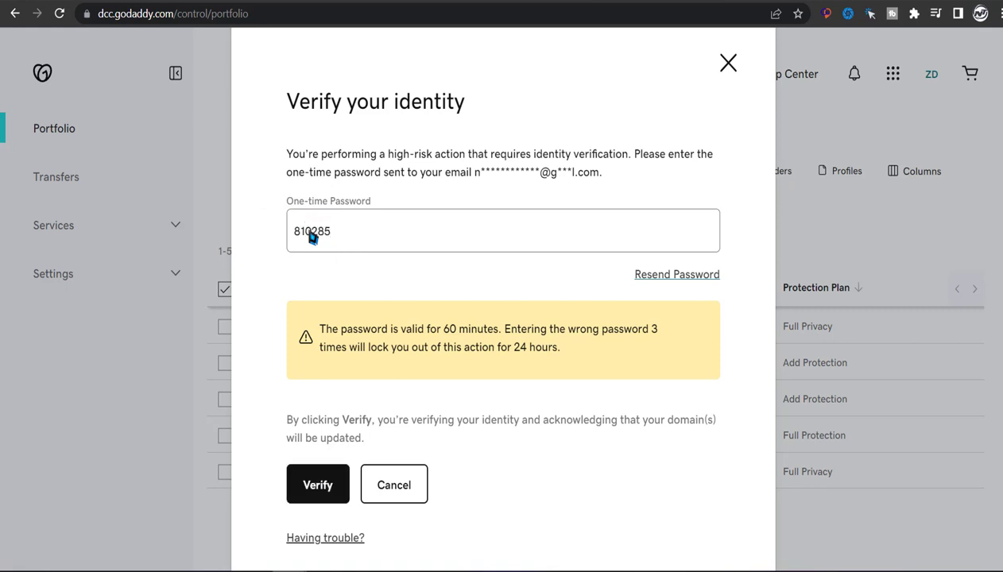
{"action": "left_click", "coordinate": [322, 486]}
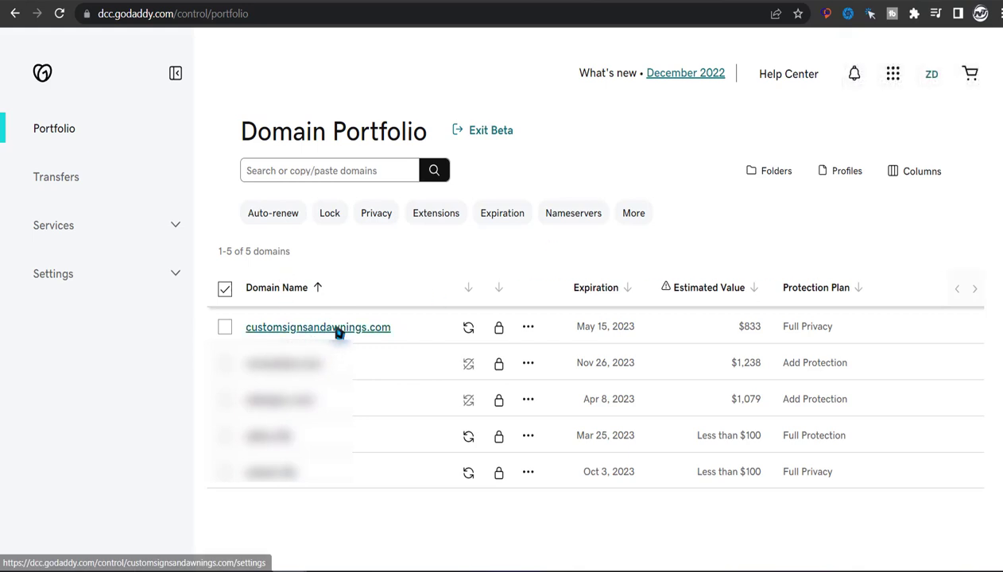
Step: Return to SiteGround's You Are All Set page and copy the domain customsignsandawnings.com
{"action": "left_click", "coordinate": [303, 3]}
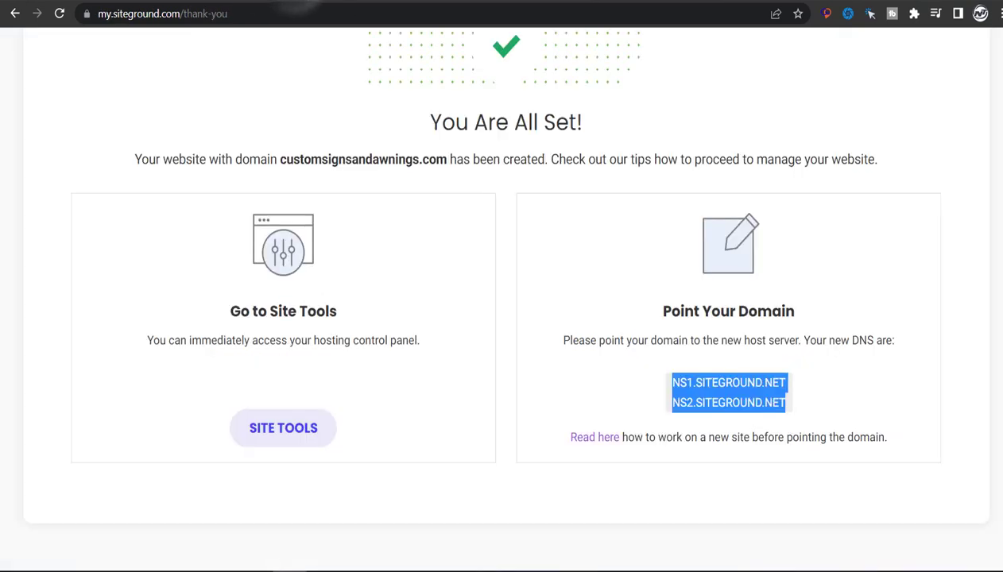
{"action": "left_click", "coordinate": [209, 2]}
{"action": "left_click", "coordinate": [409, 2]}
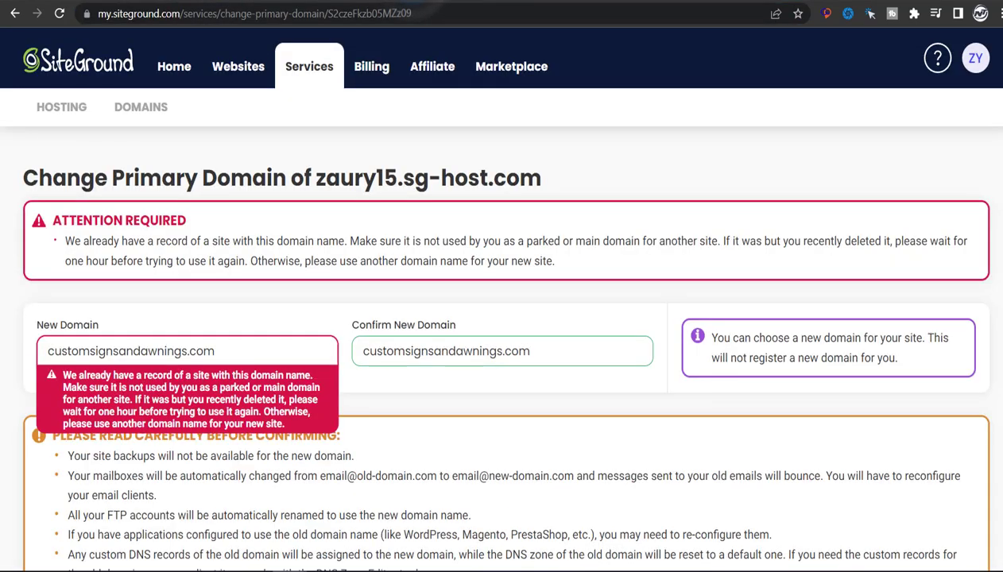
{"action": "left_click", "coordinate": [303, 2]}
{"action": "scroll", "coordinate": [605, 443], "scroll_direction": "down", "scroll_amount": 1}
{"action": "scroll", "coordinate": [604, 442], "scroll_direction": "up", "scroll_amount": 3}
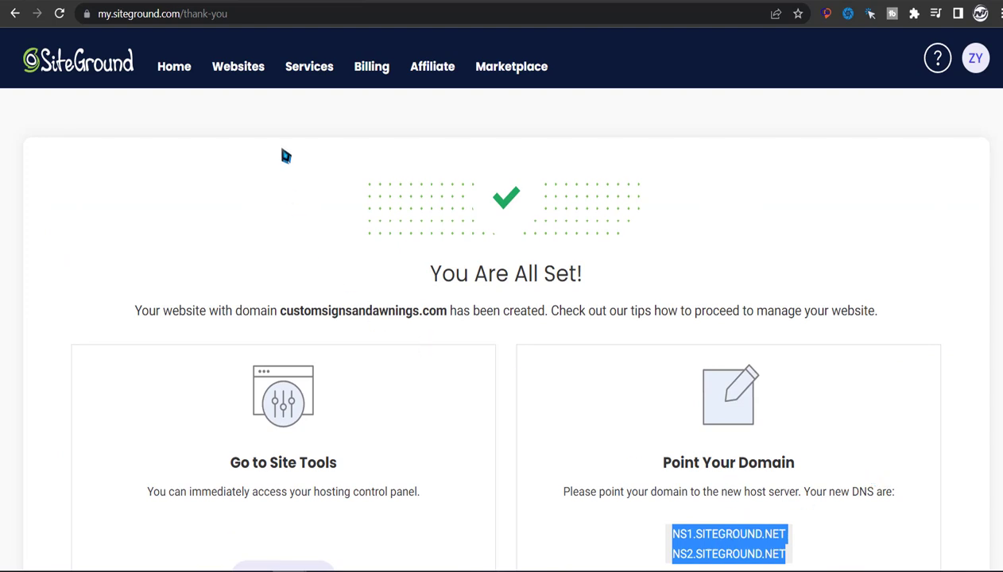
{"action": "left_click_drag", "start_coordinate": [445, 313], "coordinate": [277, 314]}
{"action": "key", "text": "ctrl+c"}
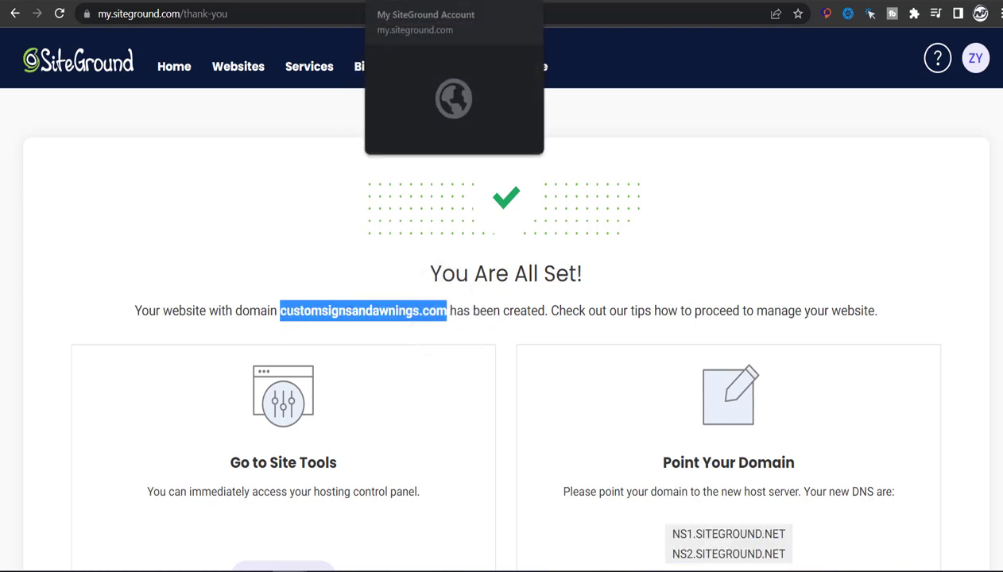
Step: Load customsignsandawnings.com in a new tab to check the live site
{"action": "key", "text": "ctrl+t"}
{"action": "key", "text": "ctrl+v"}
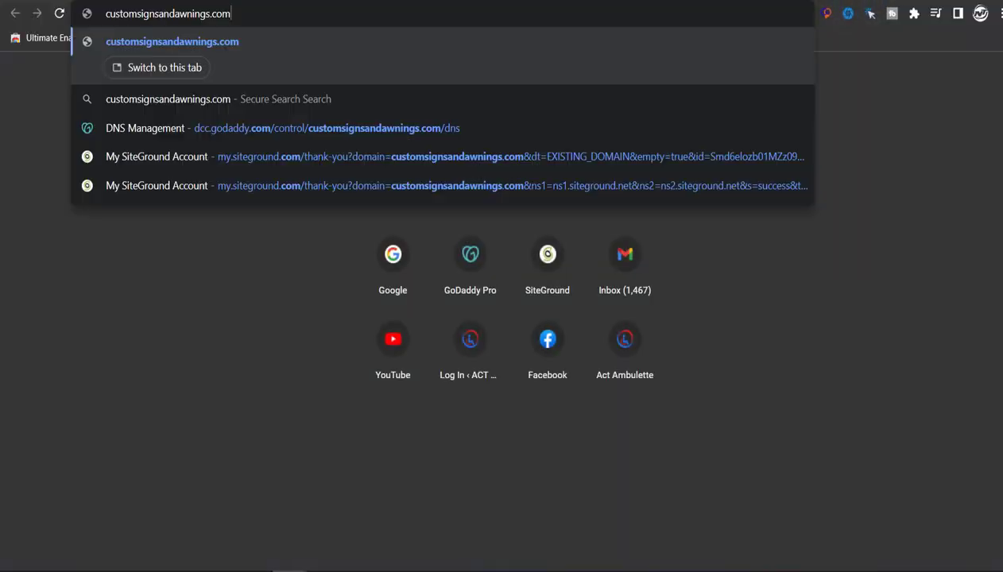
{"action": "key", "text": "Return"}
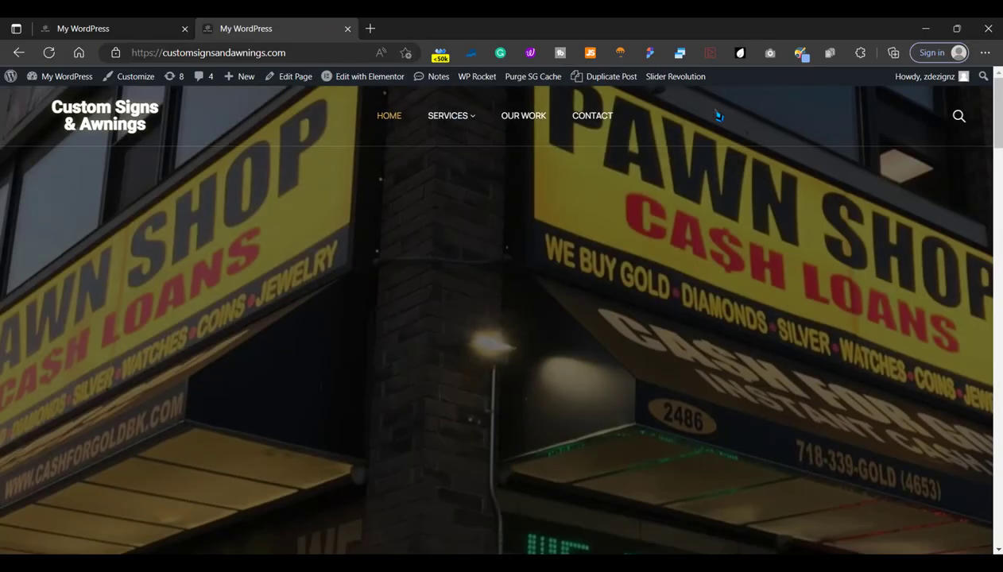